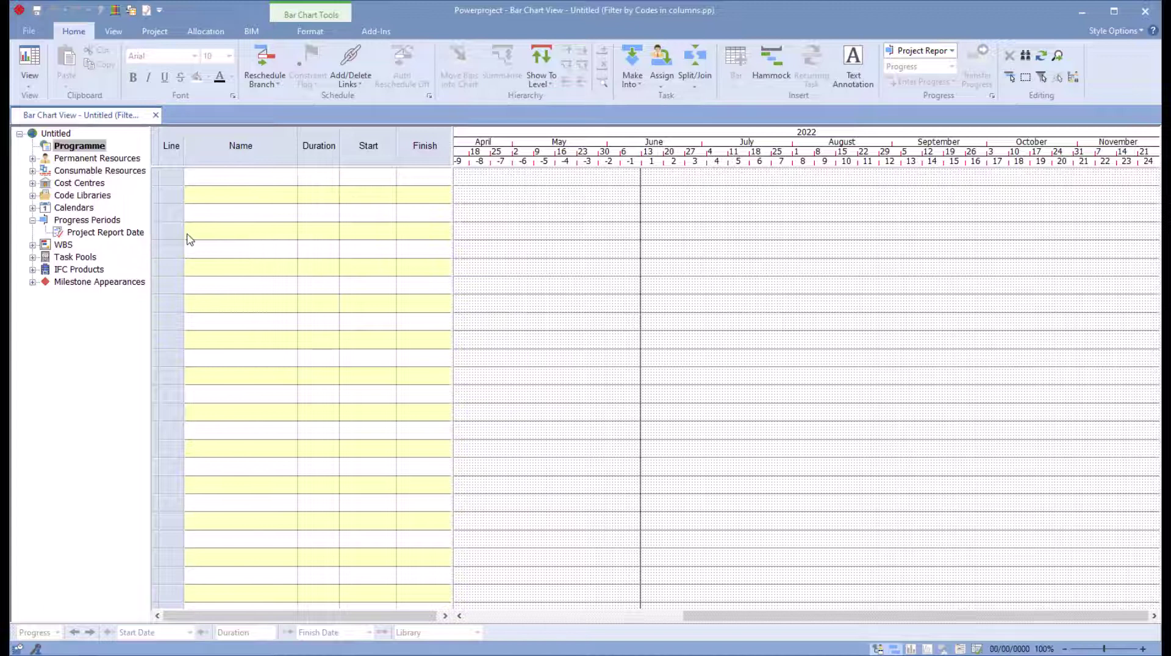
Expand the Procurement Stages code library and widen the project tree to show its code names
click(33, 196)
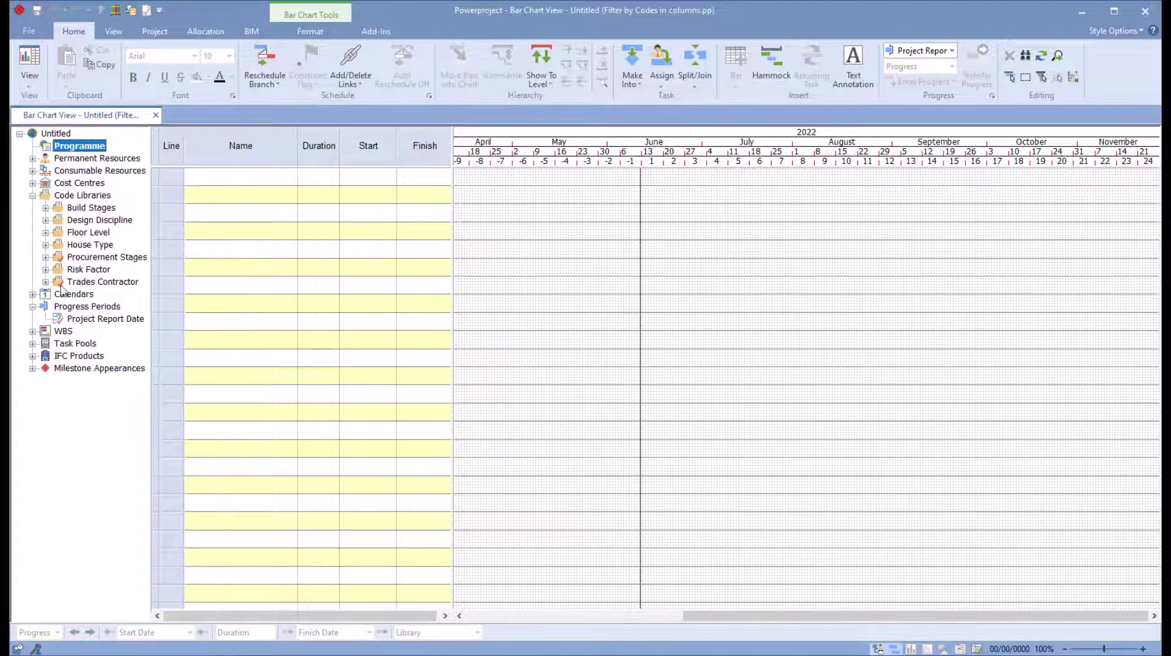
click(45, 258)
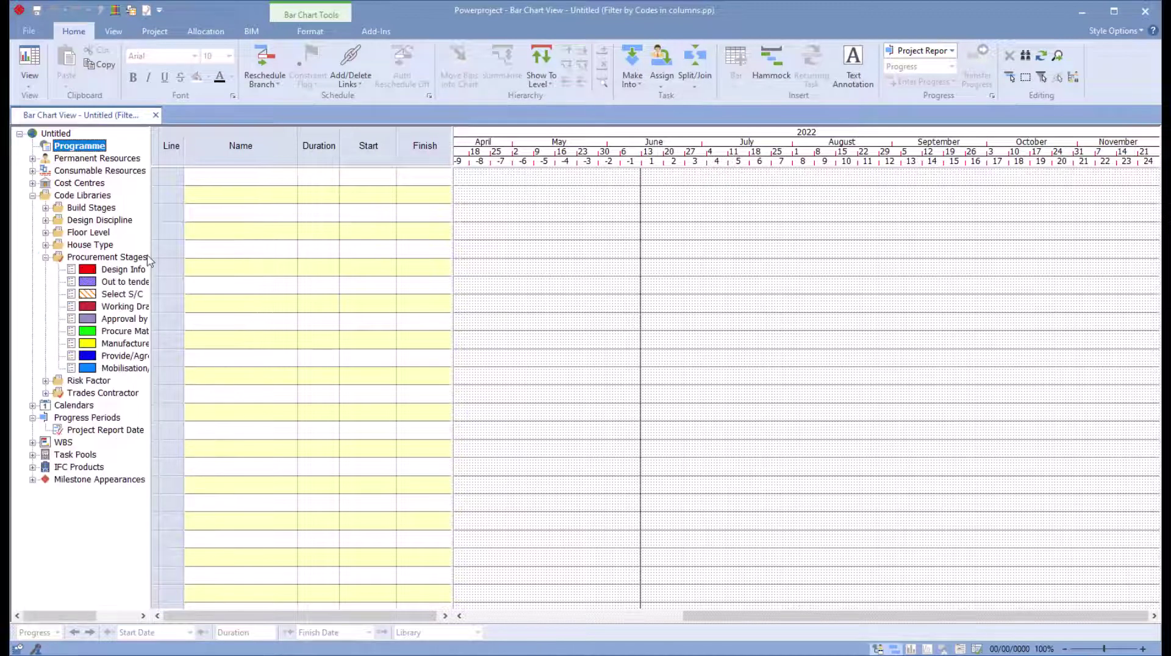
drag(152, 223, 176, 223)
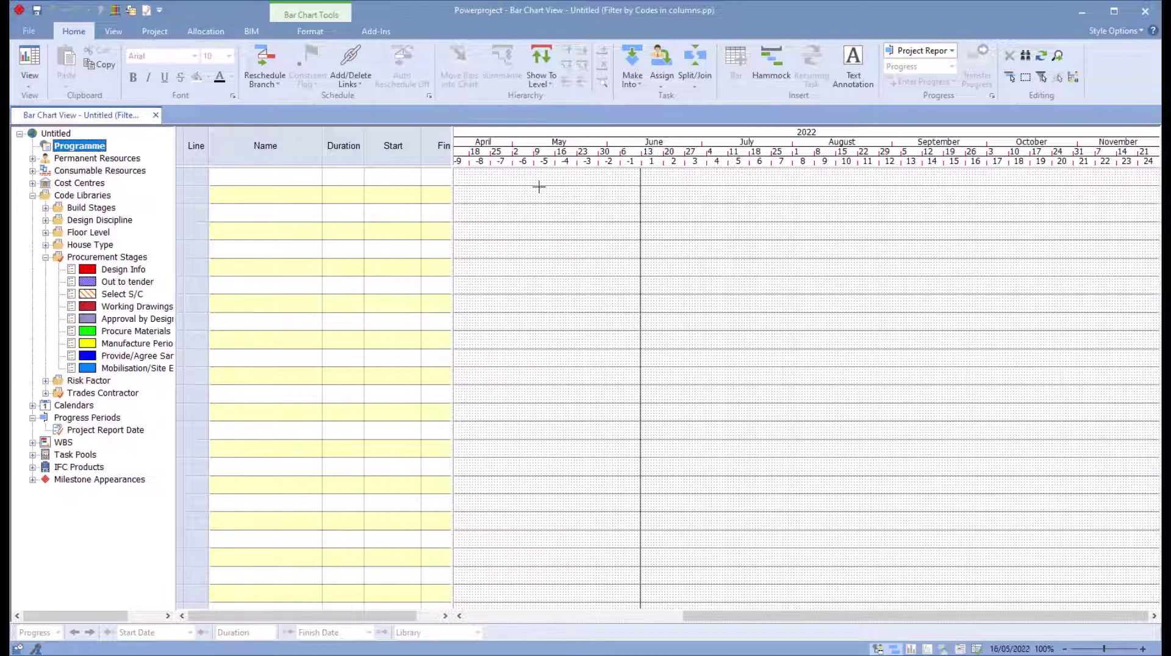
Draw five separate tasks in a row on line 1, running from 04/05/2022 to 13/07/2022
drag(521, 194, 741, 199)
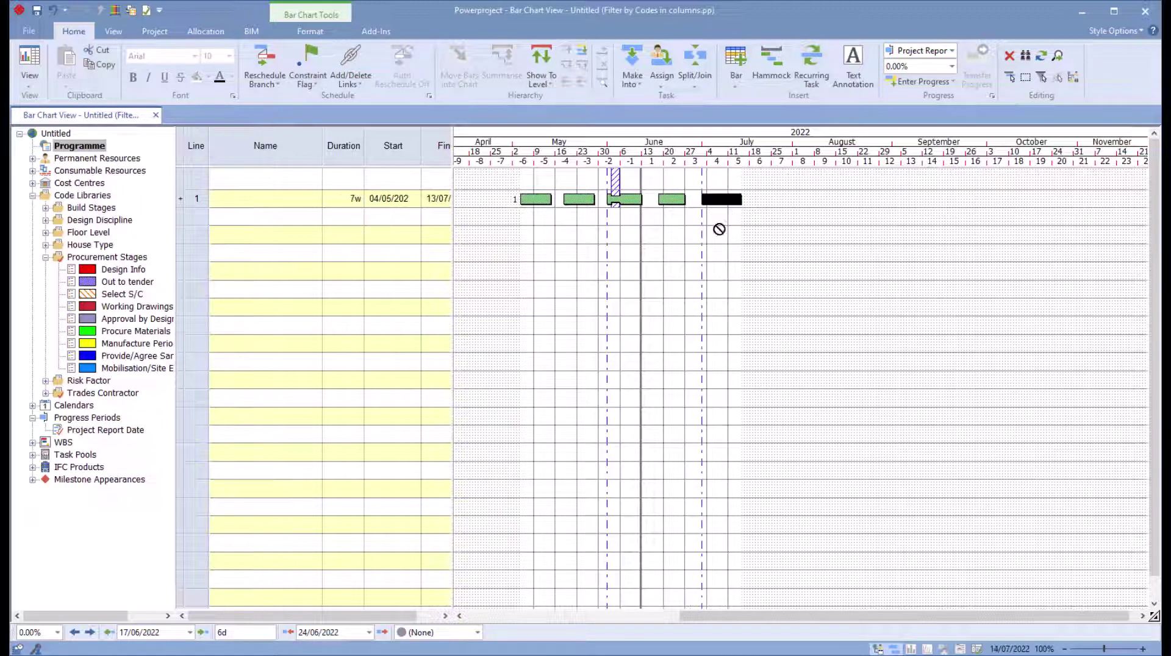
click(591, 231)
Assign Design Info, Out to tender, Select S/C, Working Drawings and Approval by Design Consultants to the five tasks in order
drag(102, 269, 529, 199)
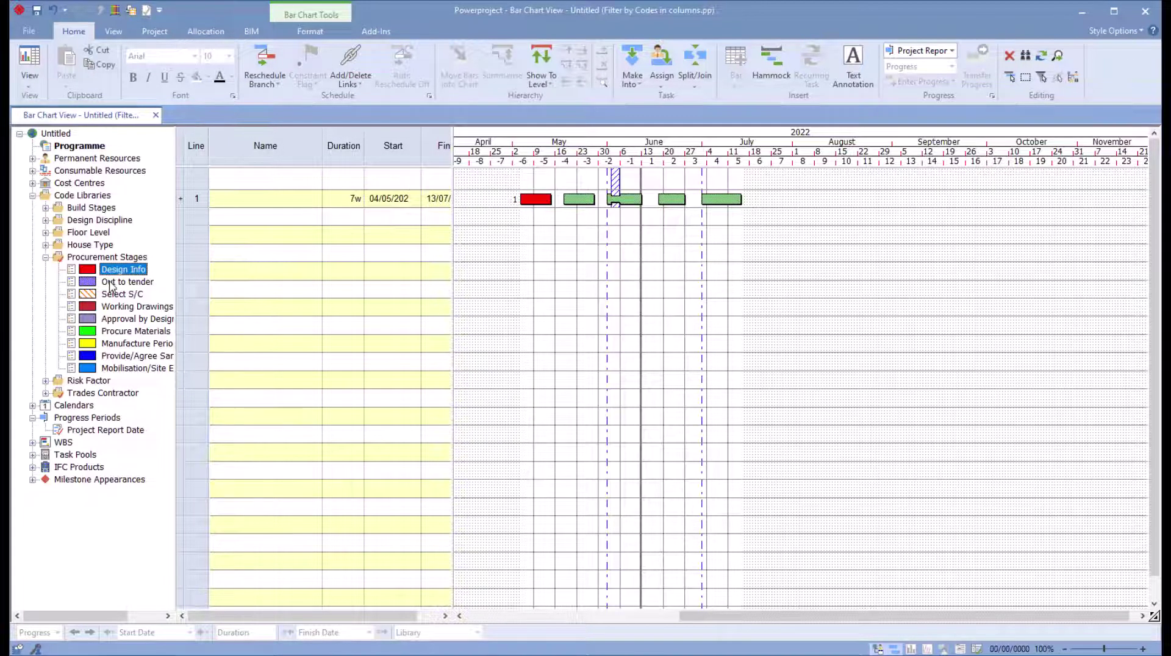
drag(110, 287, 574, 201)
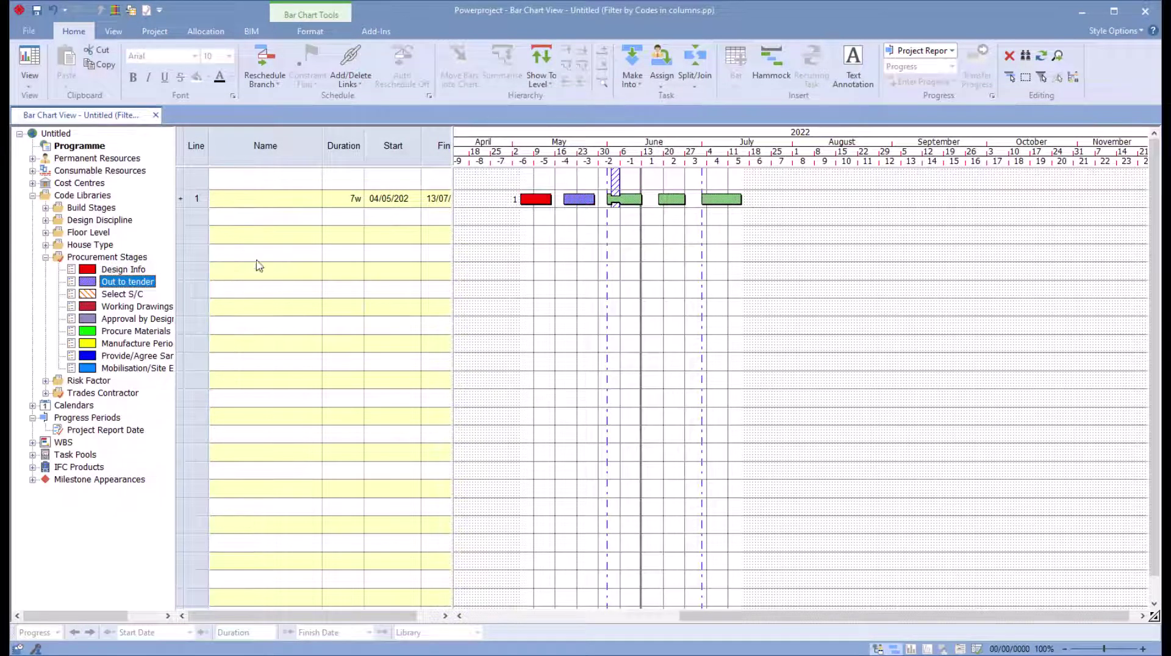
mouse_move(125, 294)
mouse_down()
mouse_move(179, 298)
mouse_move(543, 233)
mouse_move(622, 204)
mouse_up()
mouse_move(129, 307)
mouse_down()
mouse_move(557, 250)
mouse_move(680, 211)
mouse_up()
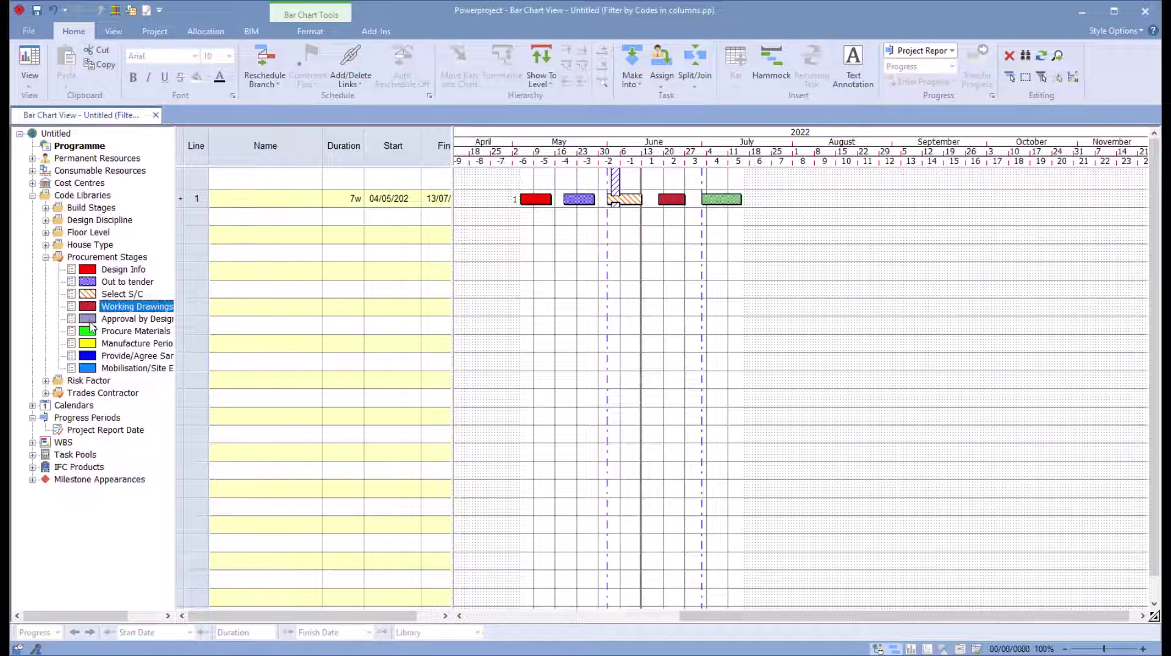
drag(134, 318, 735, 206)
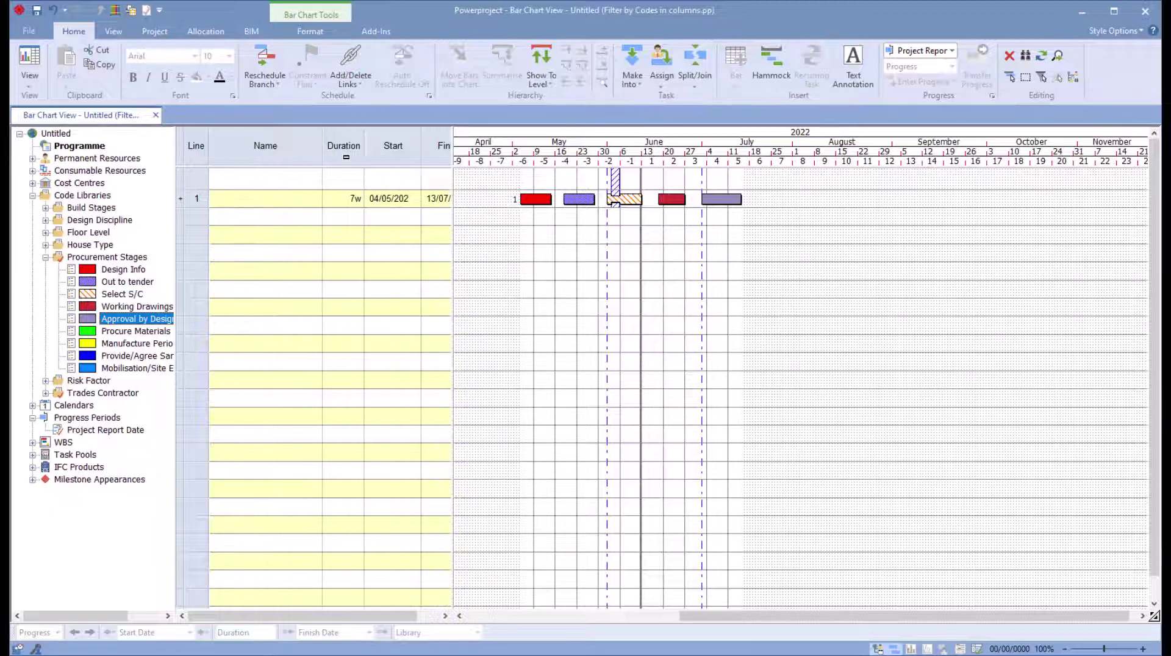
Add a second Duration column to the table in front of the existing Duration column
click(344, 146)
right_click(345, 153)
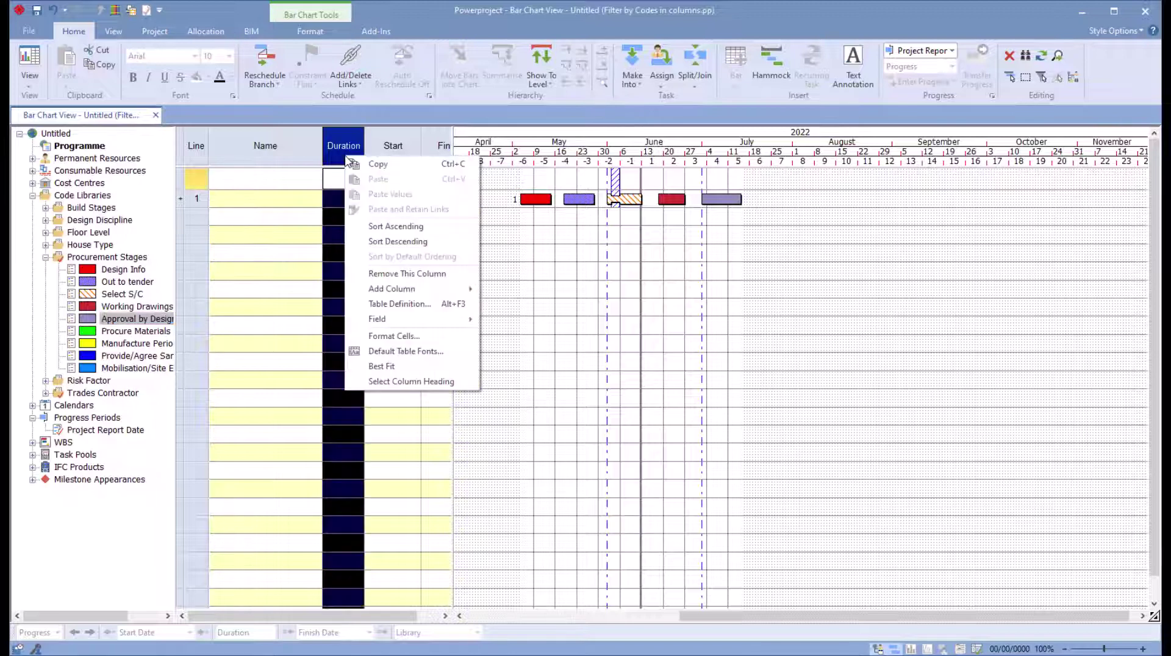
mouse_move(401, 290)
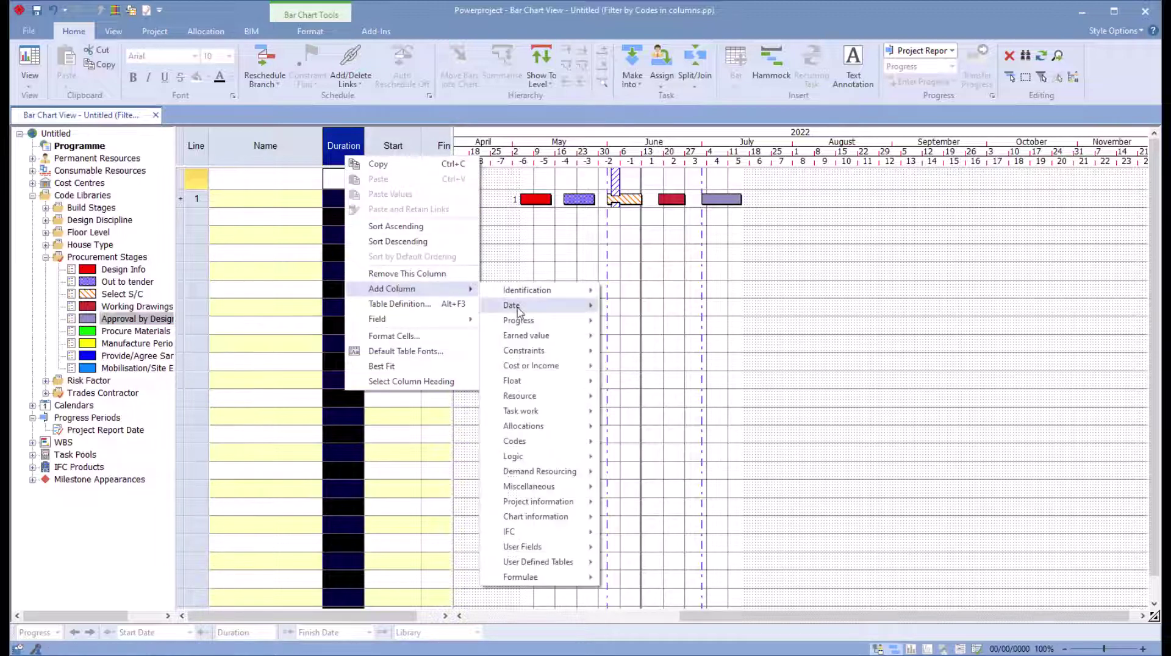
mouse_move(518, 307)
click(647, 367)
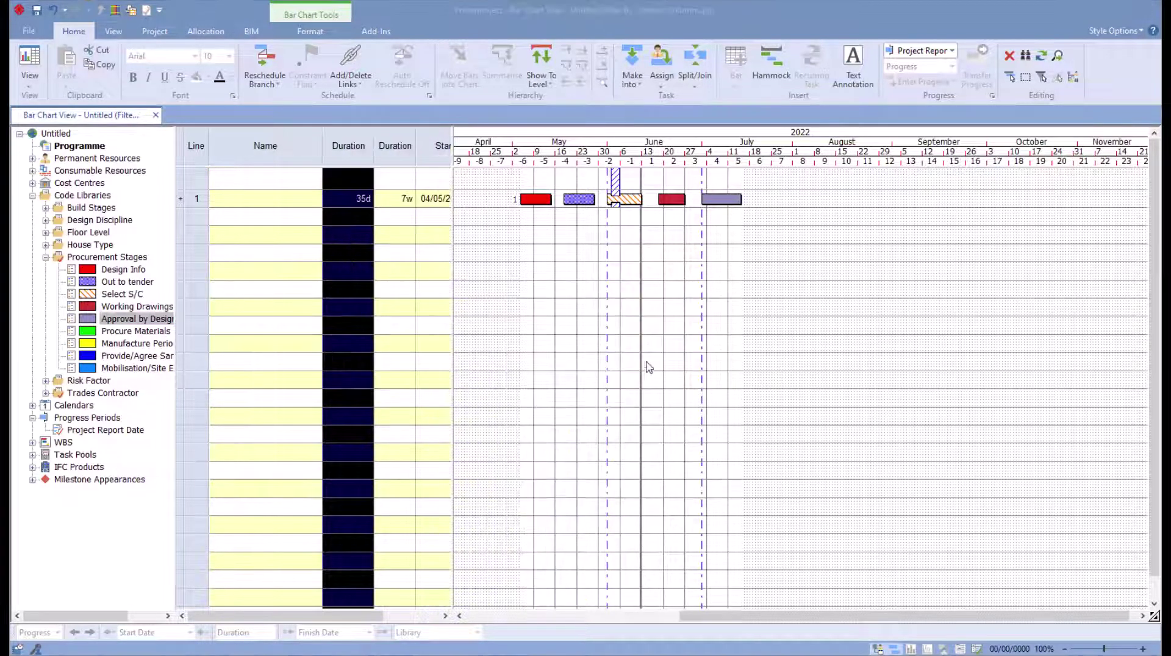
Title the new Duration column Design Info and limit it to code library filtered tasks with the Procurement Stages code Design Info
double_click(396, 146)
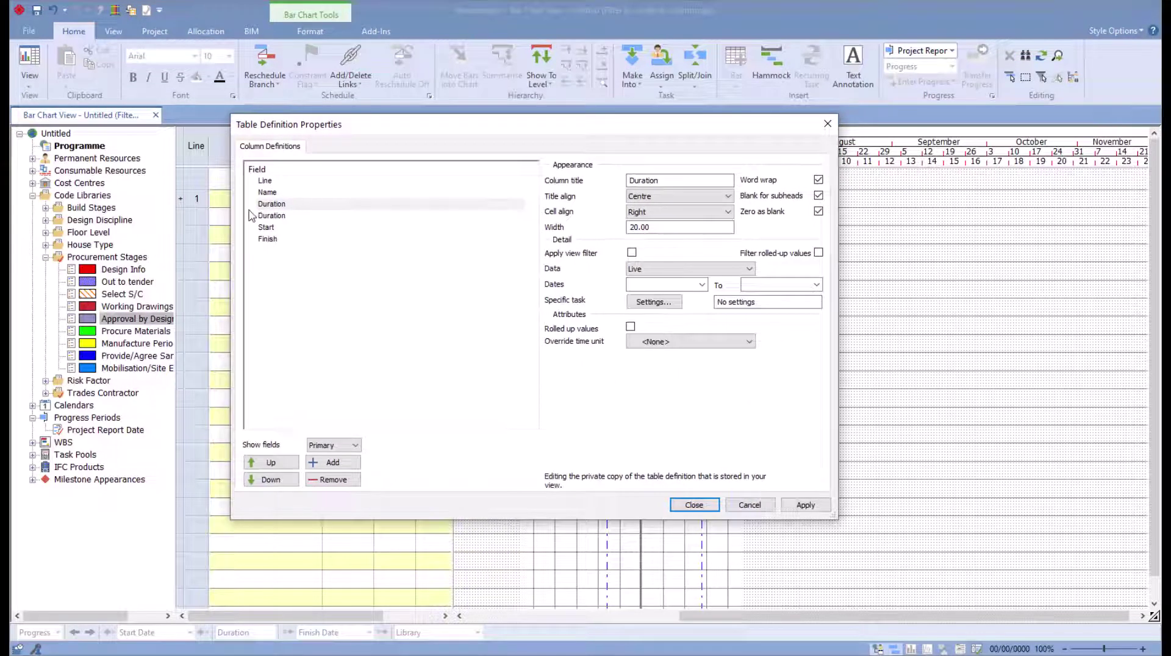
click(663, 182)
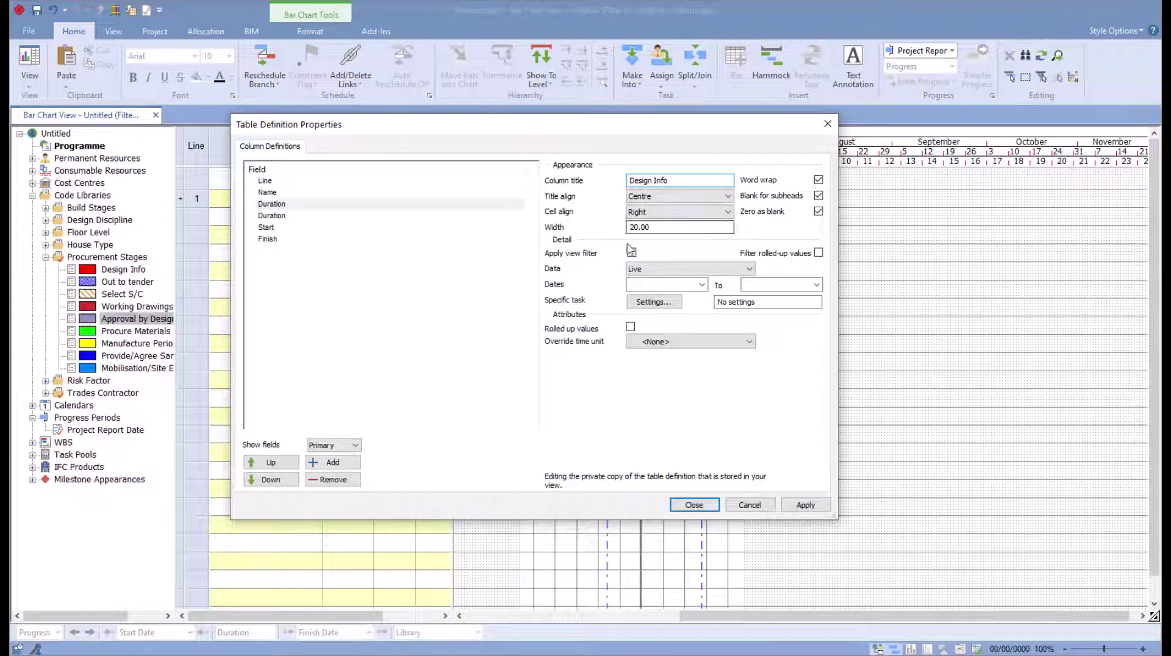
click(656, 302)
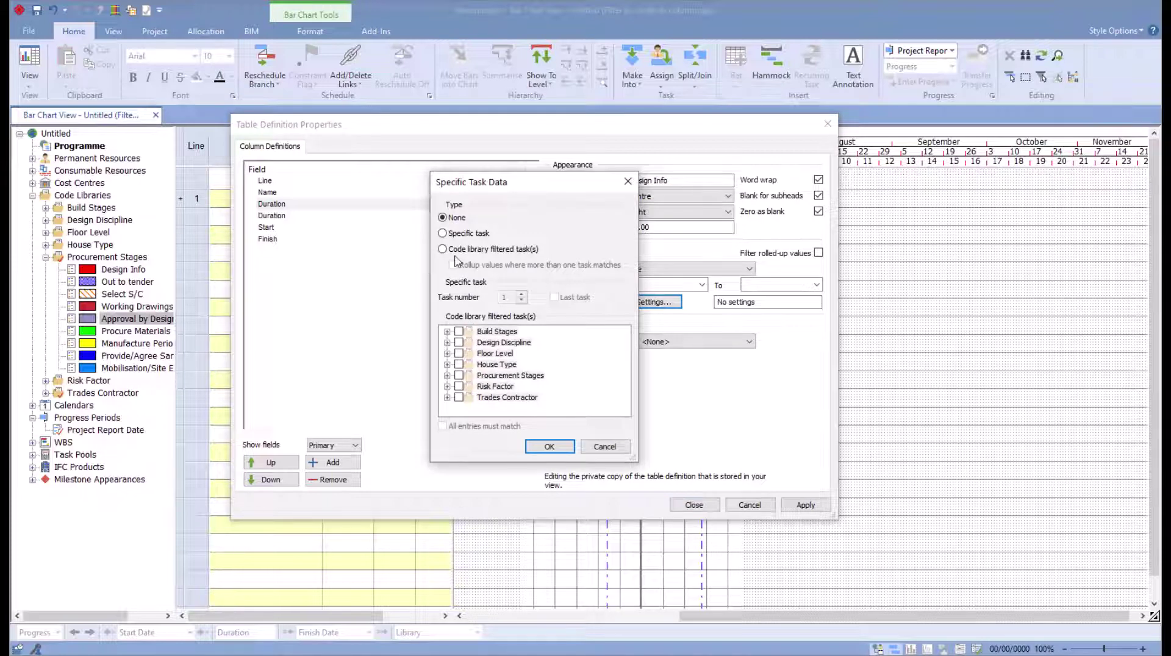
click(454, 251)
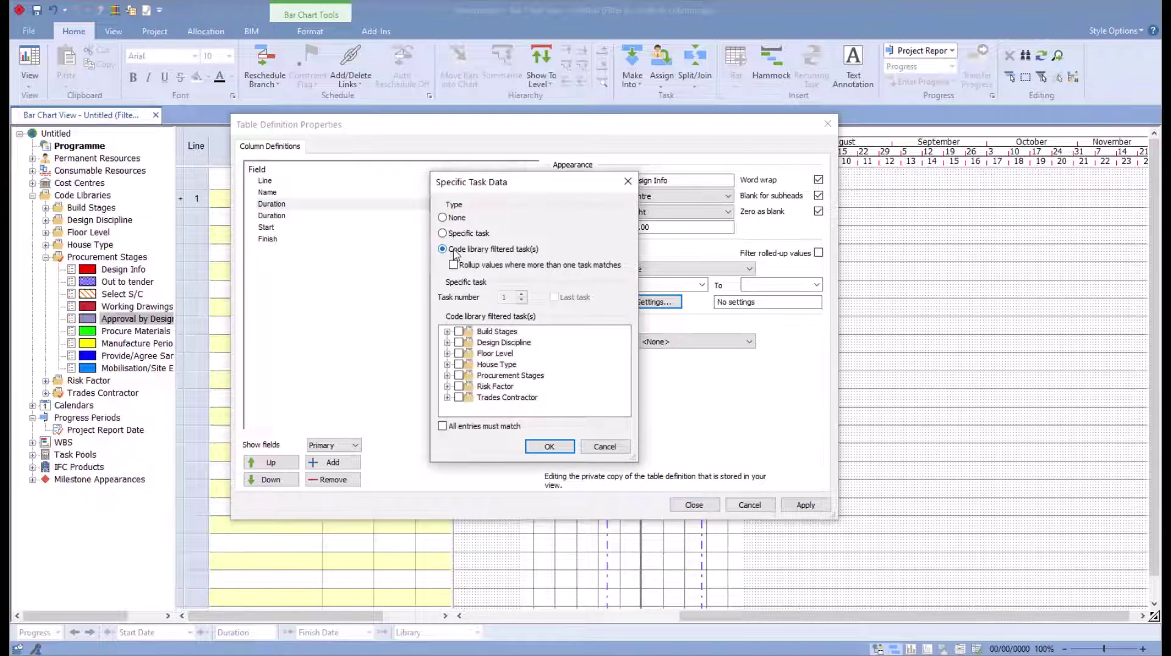
click(448, 376)
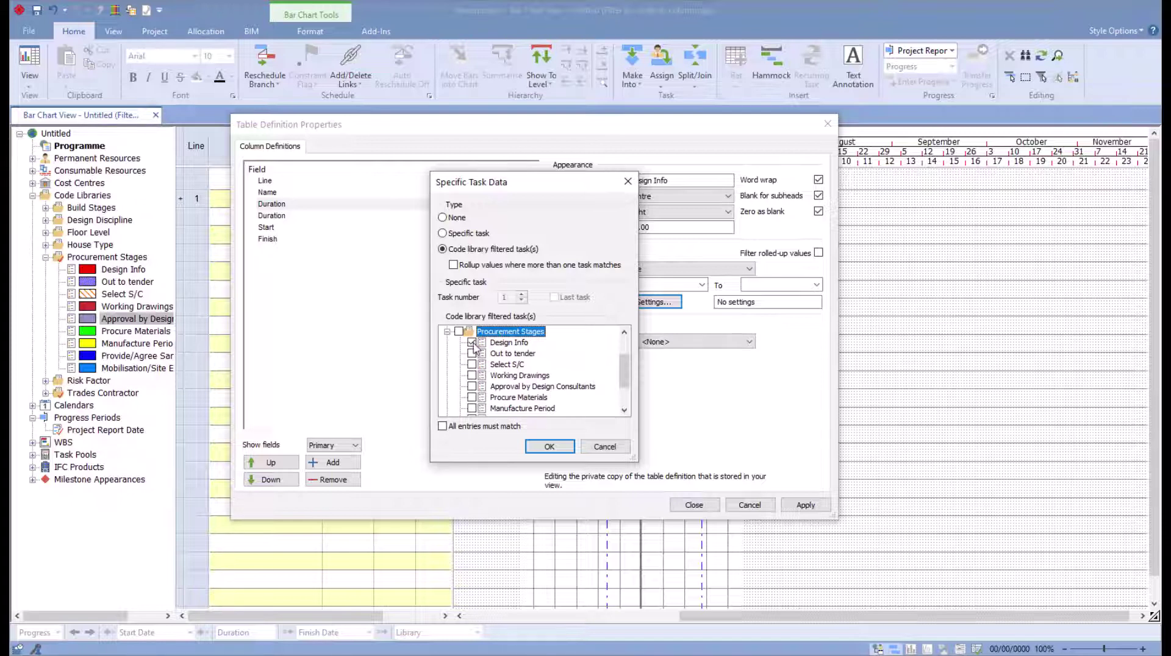
click(550, 447)
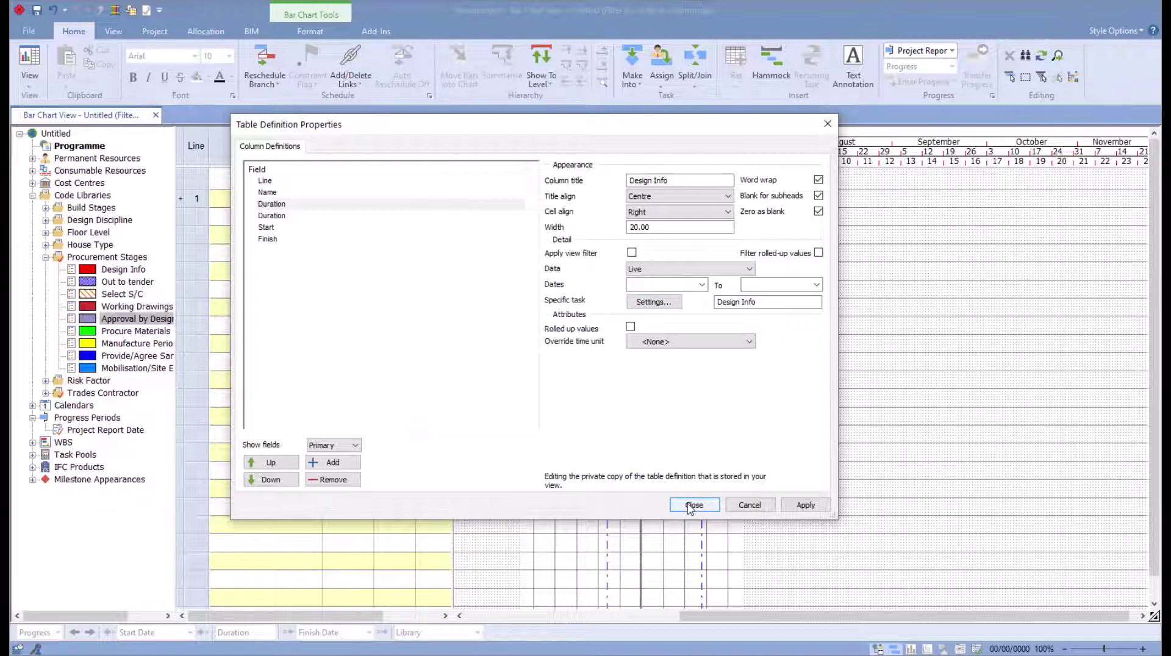
click(690, 506)
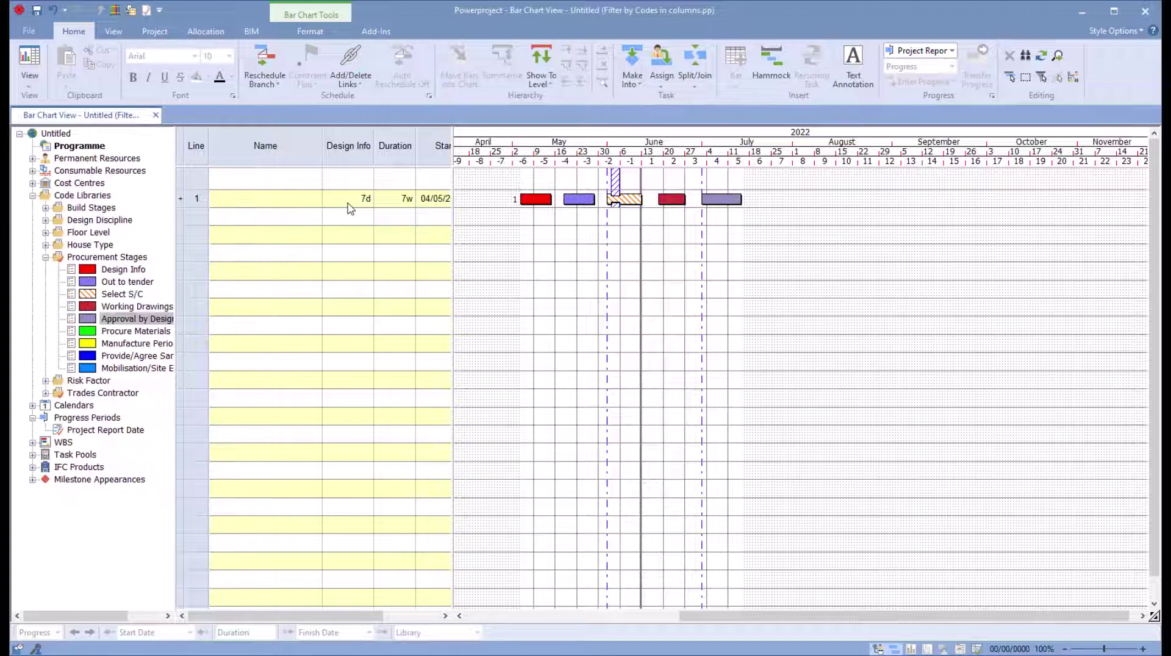
Check the duration of the red Design Info task against the Design Info column
click(535, 199)
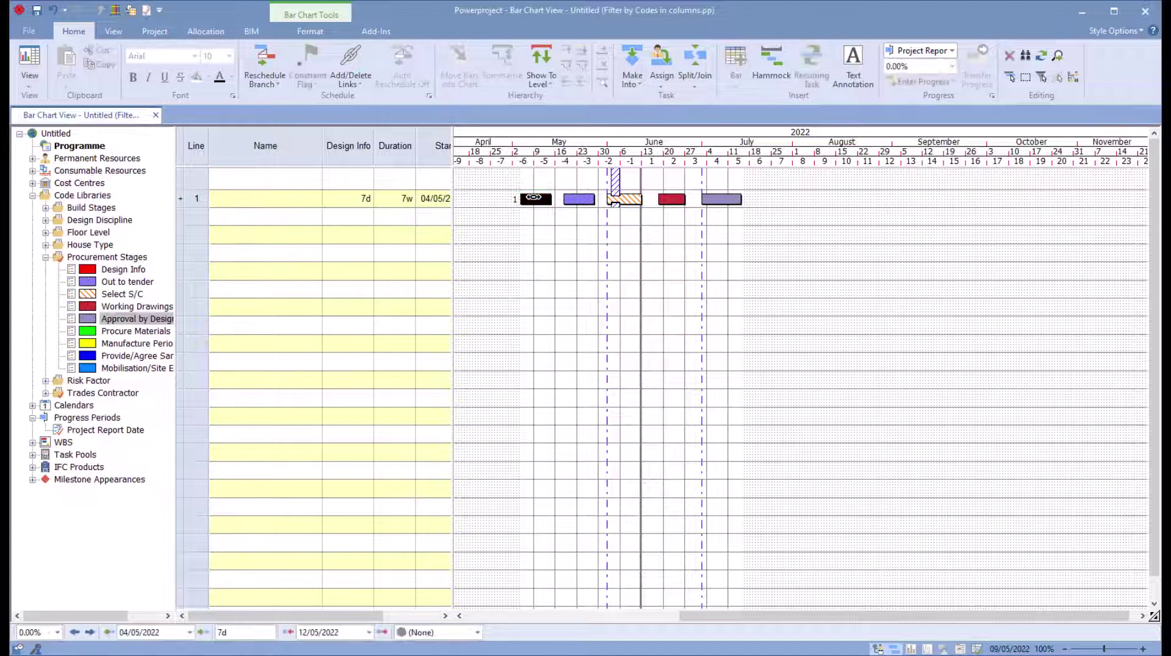
click(239, 632)
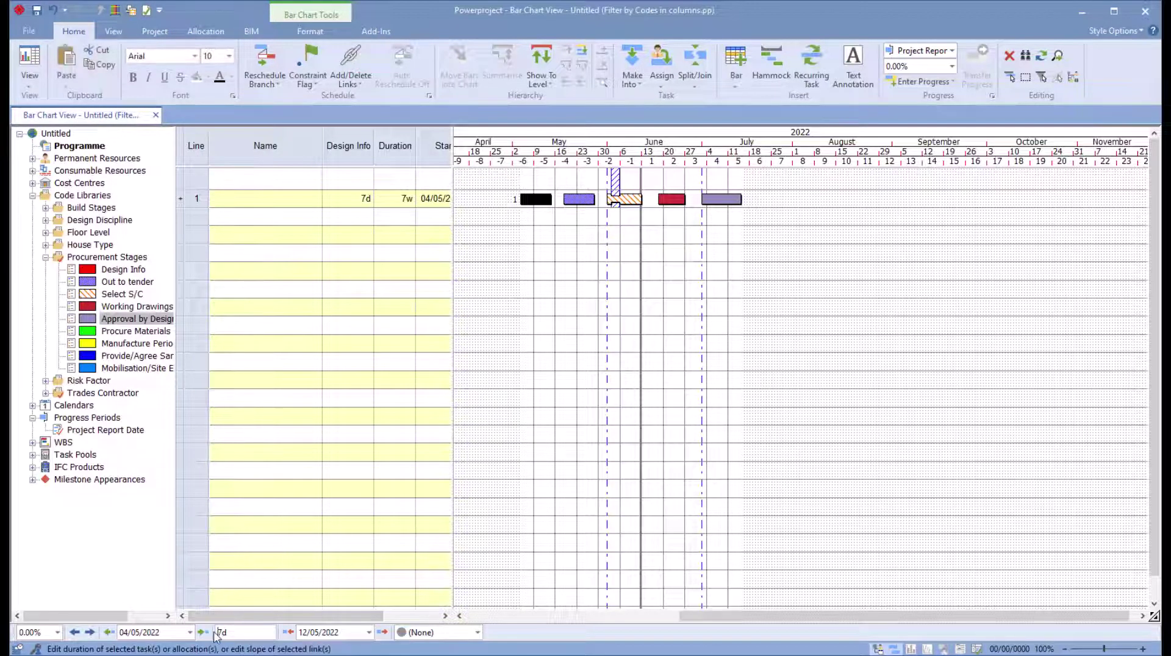
click(612, 337)
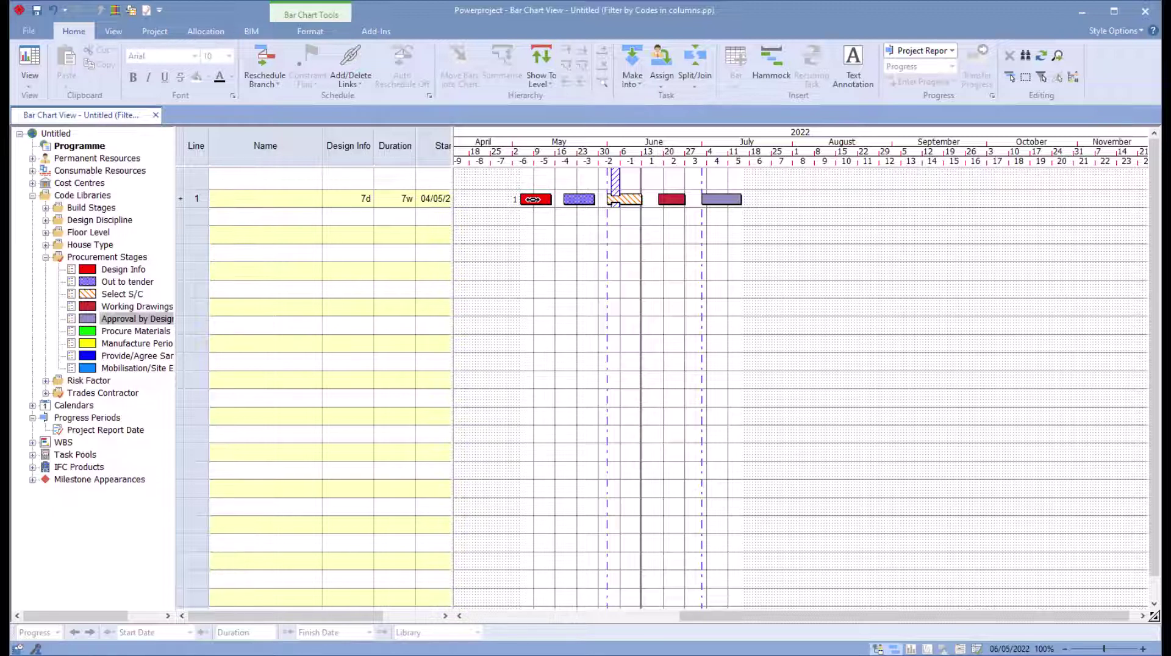
Set the Design Info duration on line 1 to 10d
click(351, 203)
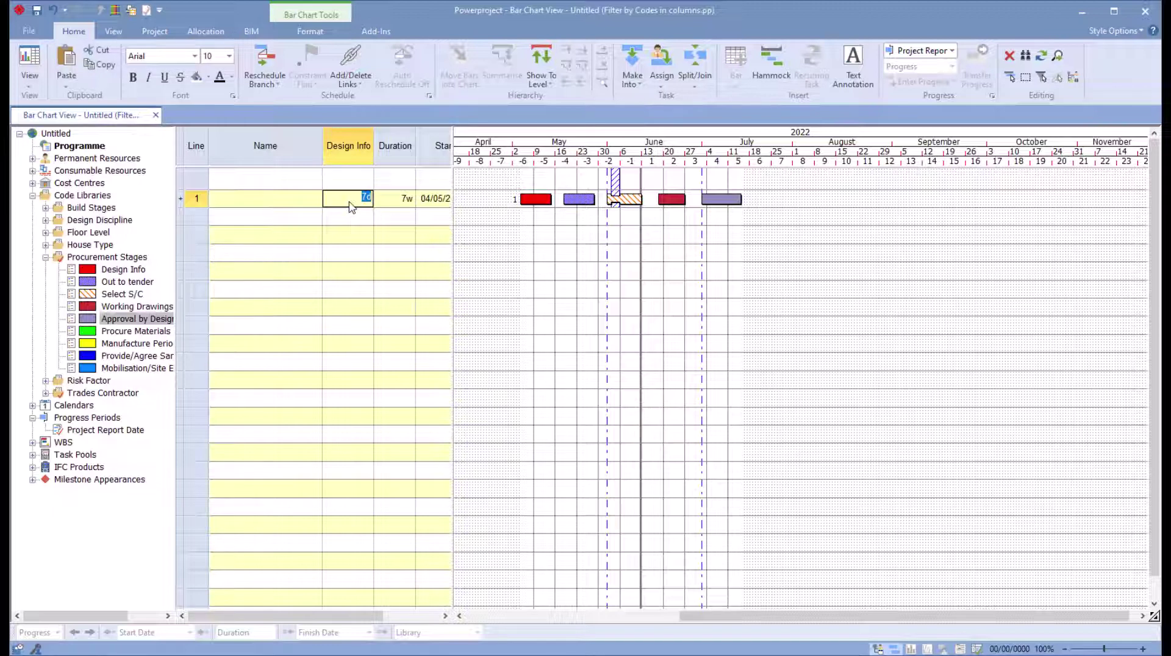
text(10d)
key(Return)
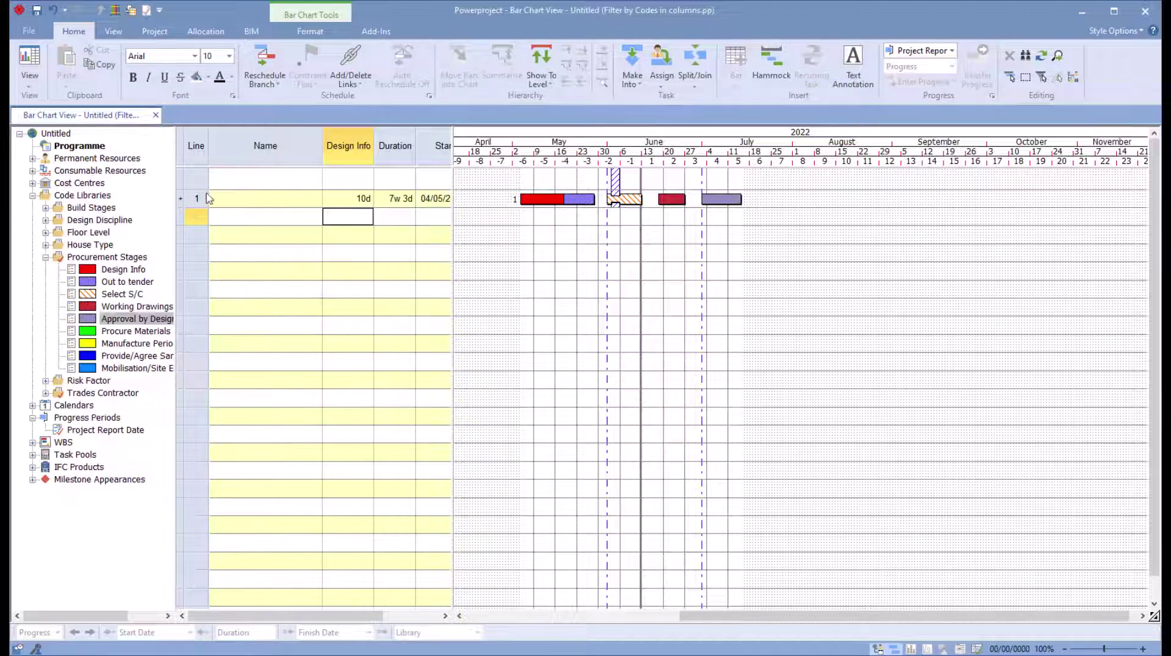
Allow the tasks on line 1 to overlap
click(189, 198)
right_click(189, 199)
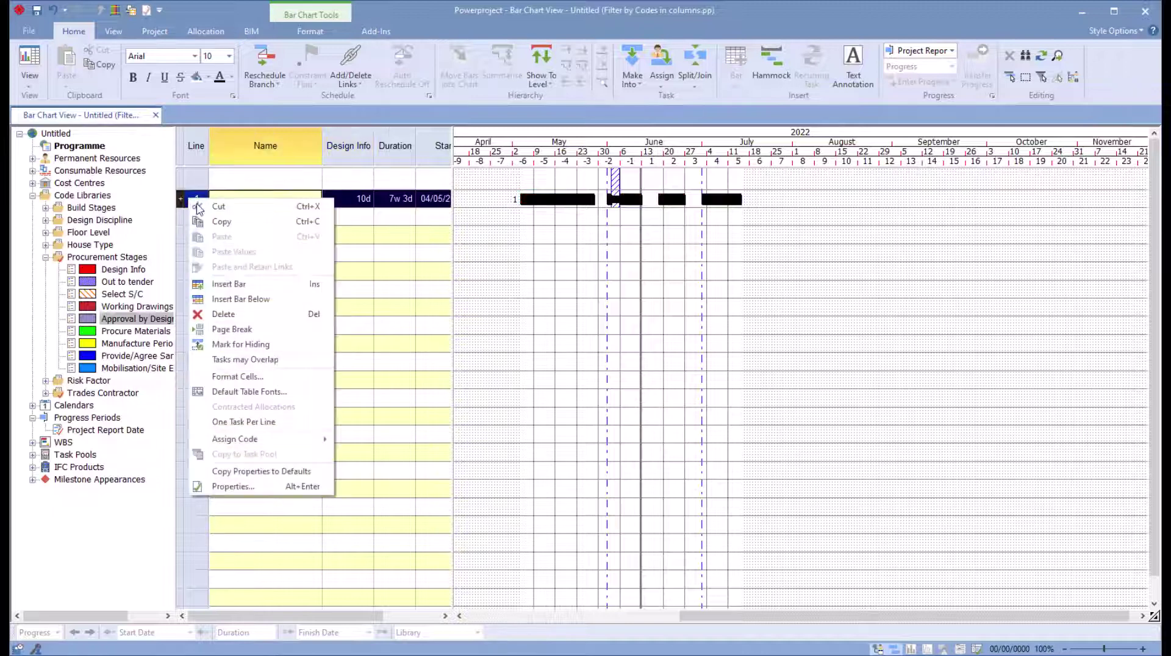
click(229, 360)
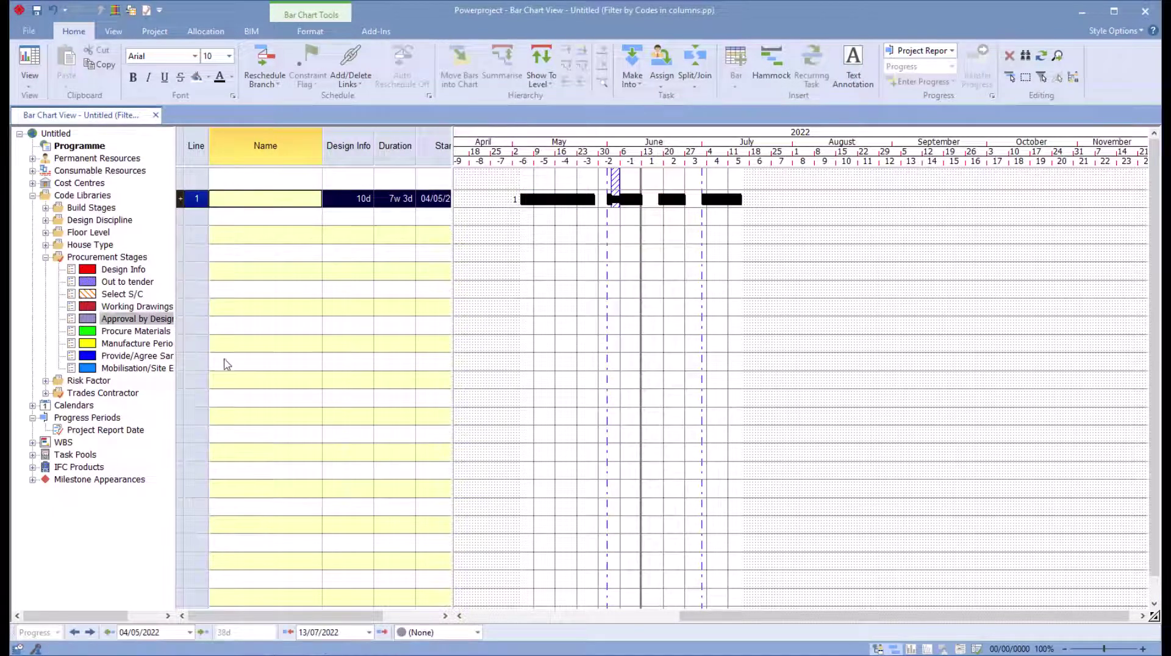
Set the Design Info duration on line 1 to 15 days
click(328, 203)
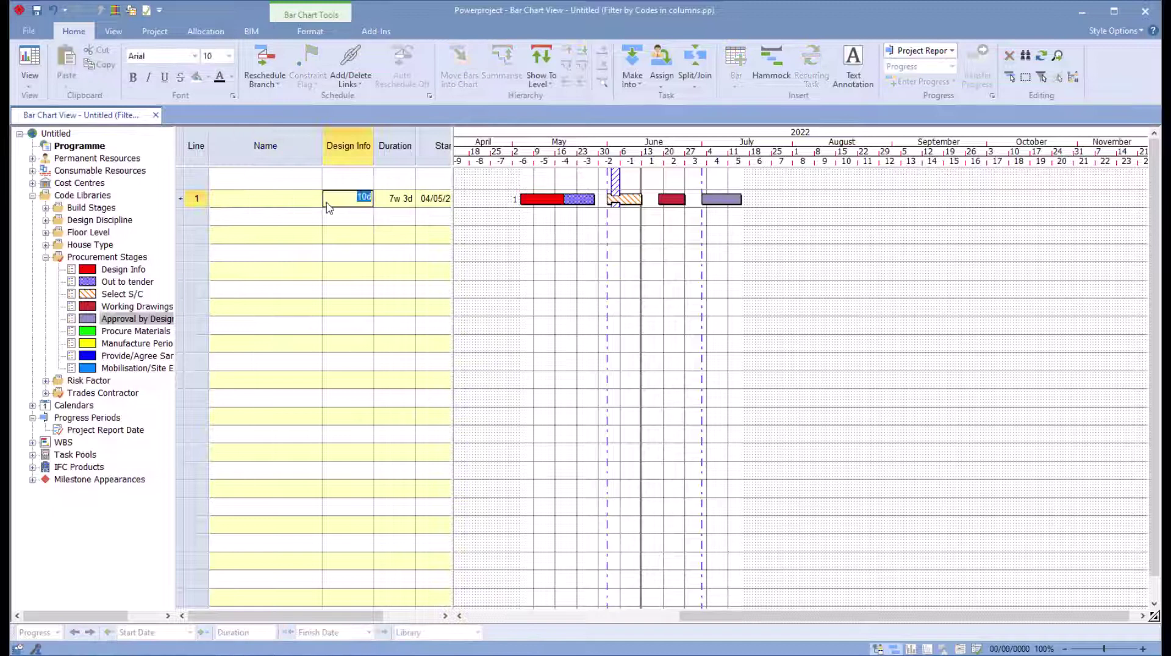
text(15)
key(Return)
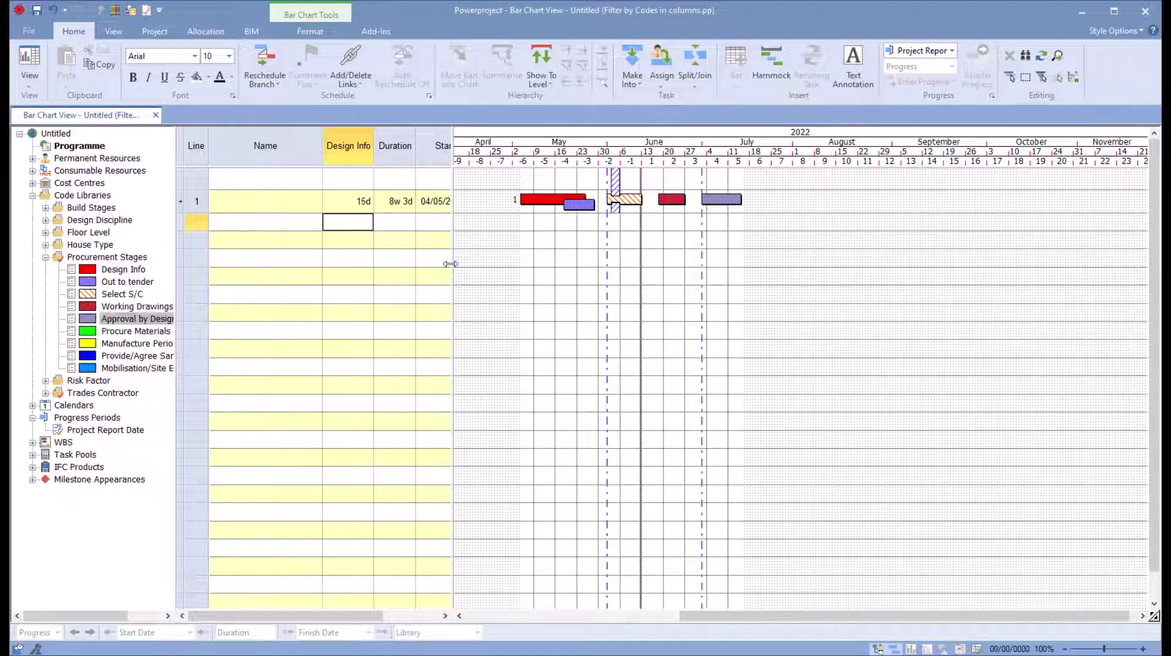
Apply the Procurement (Dates) table to the view and hide the bar chart to show all the table's columns
click(111, 31)
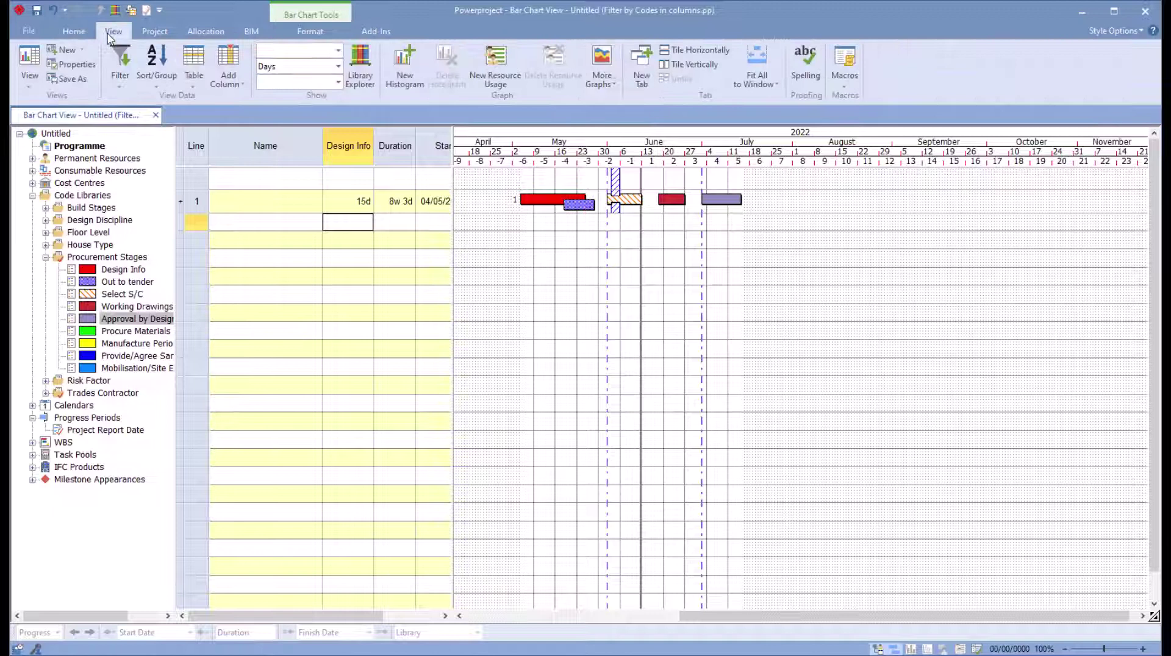
click(193, 74)
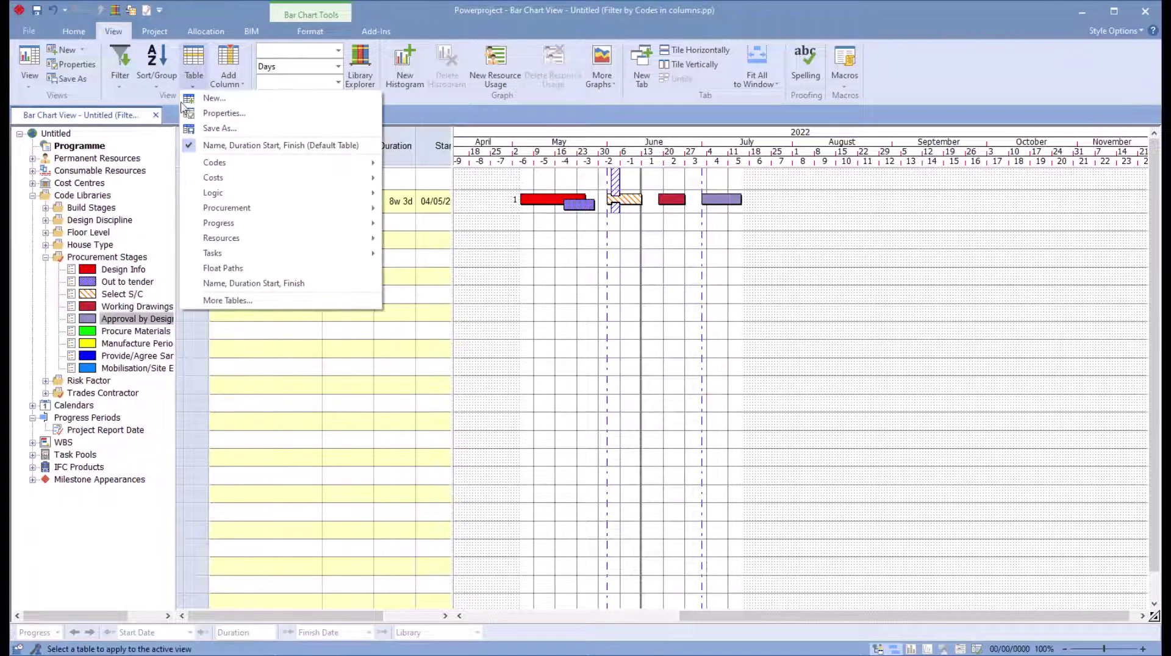
mouse_move(219, 208)
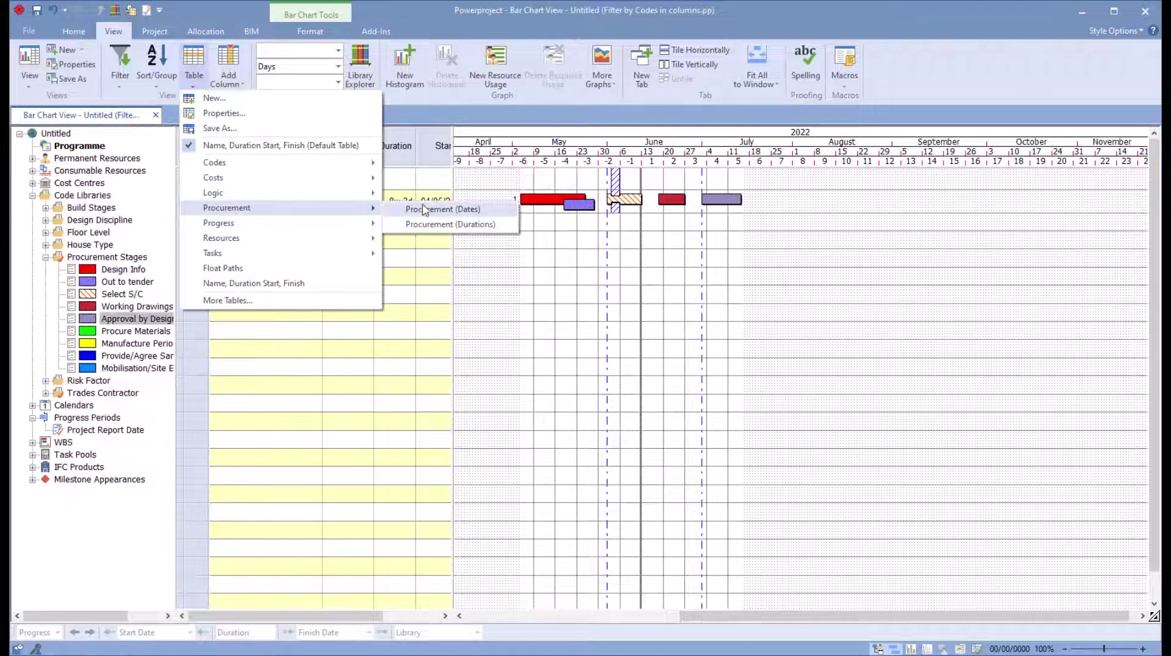
click(450, 211)
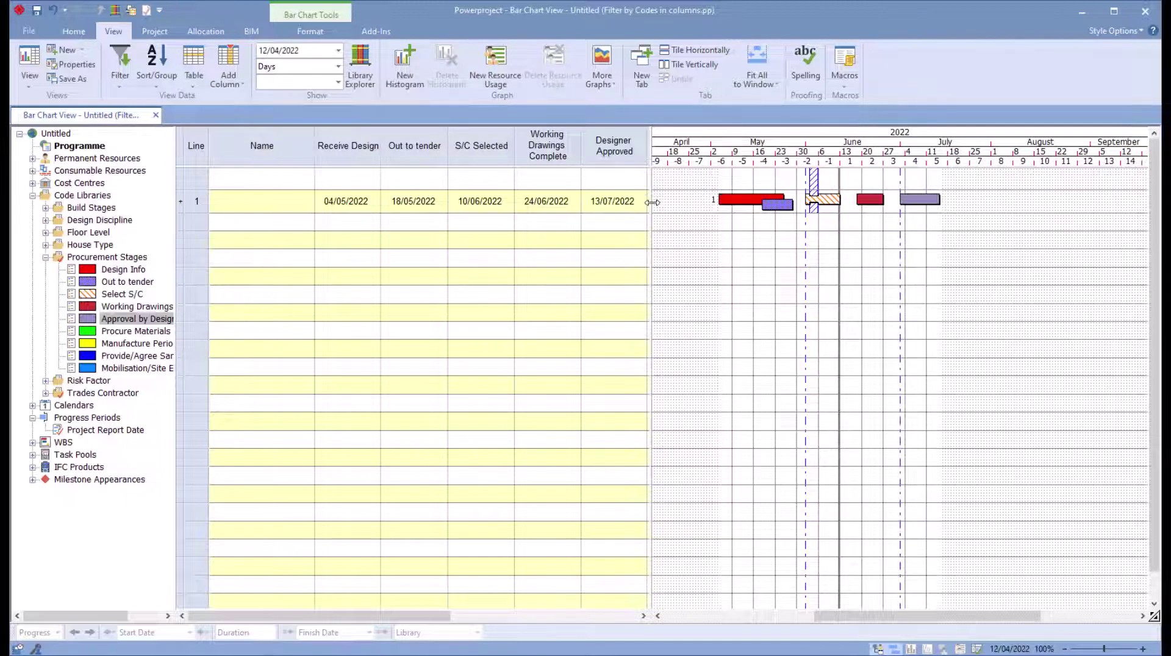
drag(650, 202, 798, 194)
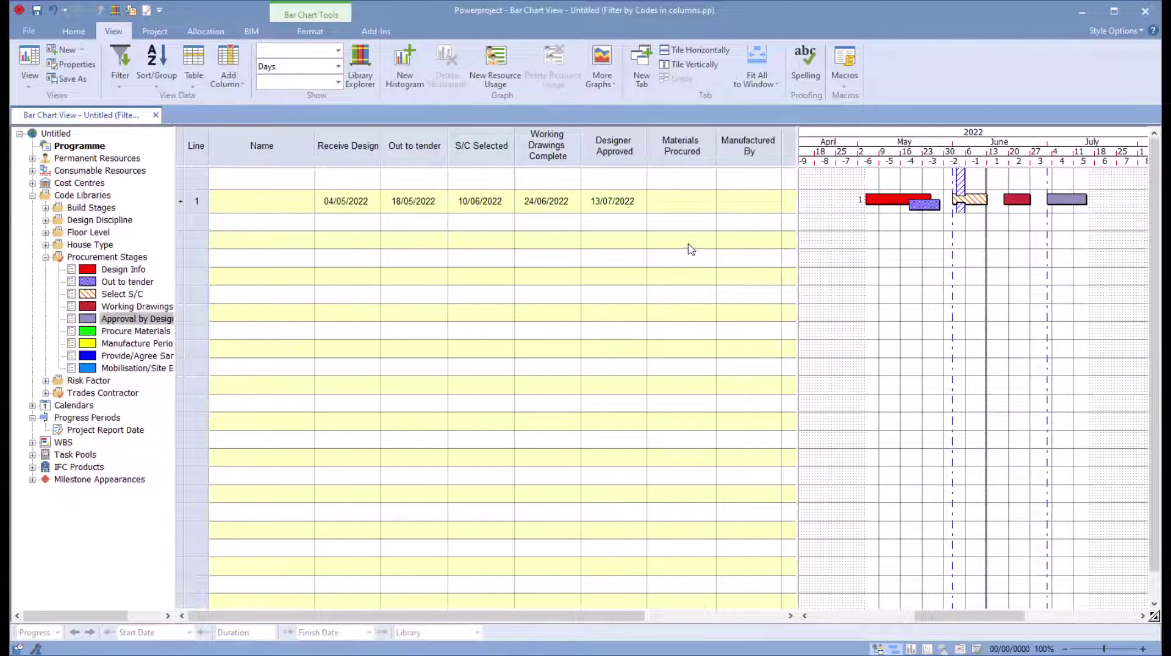
click(892, 649)
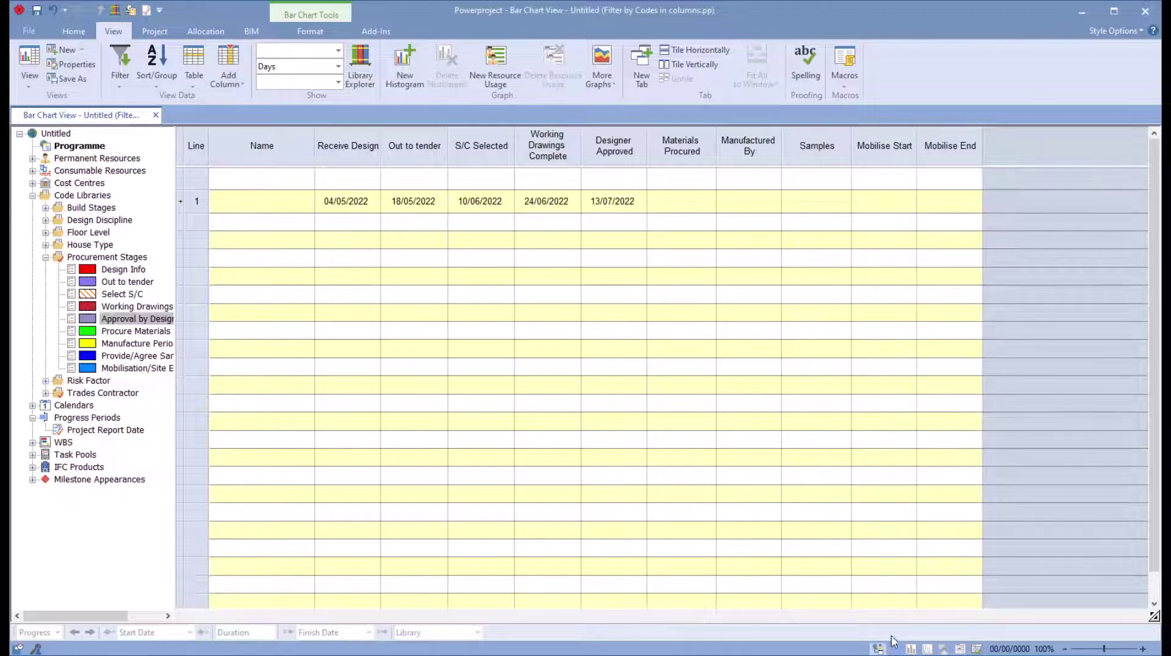
Open the S/C Selected date on line 1 for editing
click(508, 207)
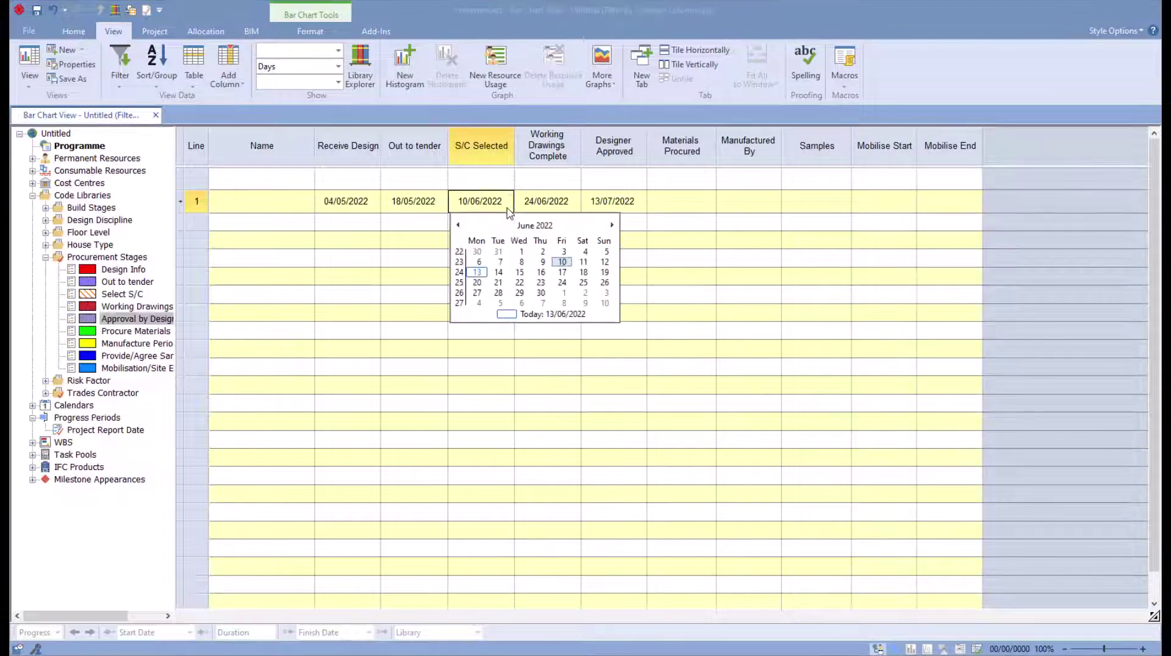